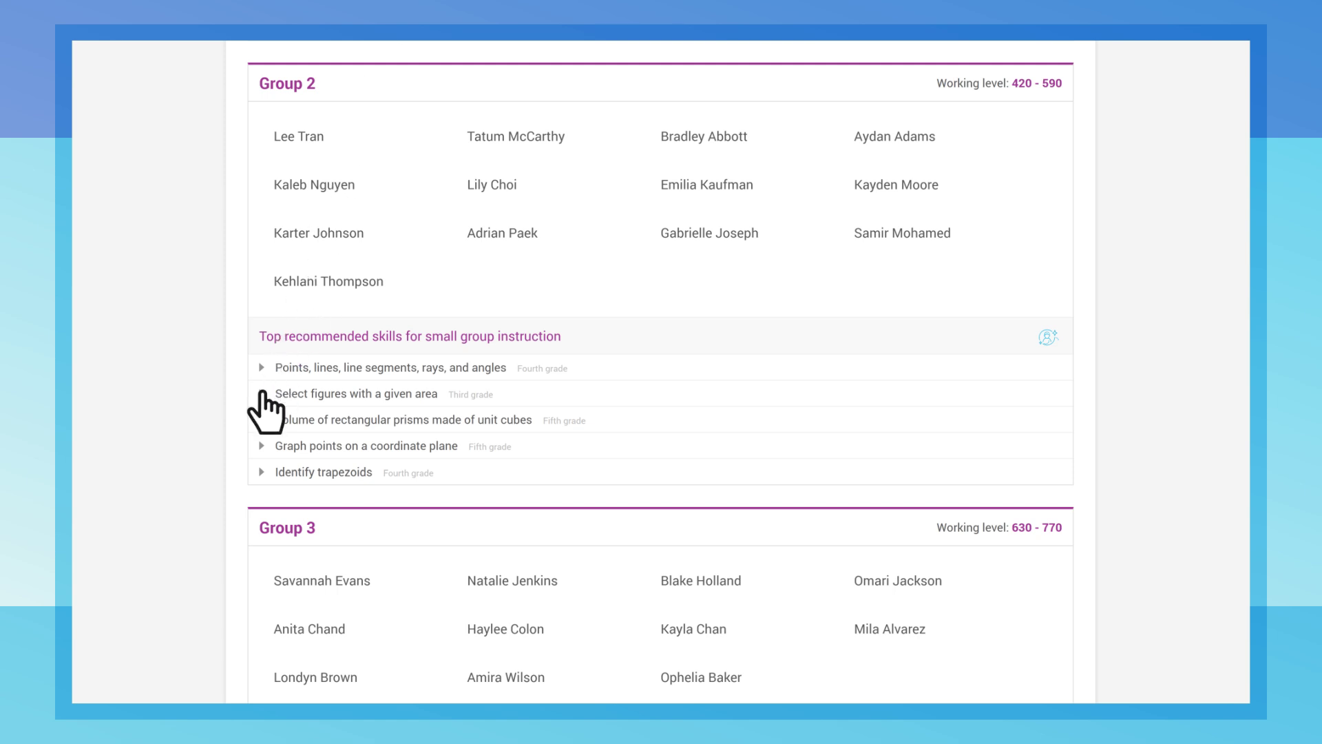
# - Start a Group Jam for Group 2 from the expanded Select figures with a given area skill
pyautogui.click(262, 394)
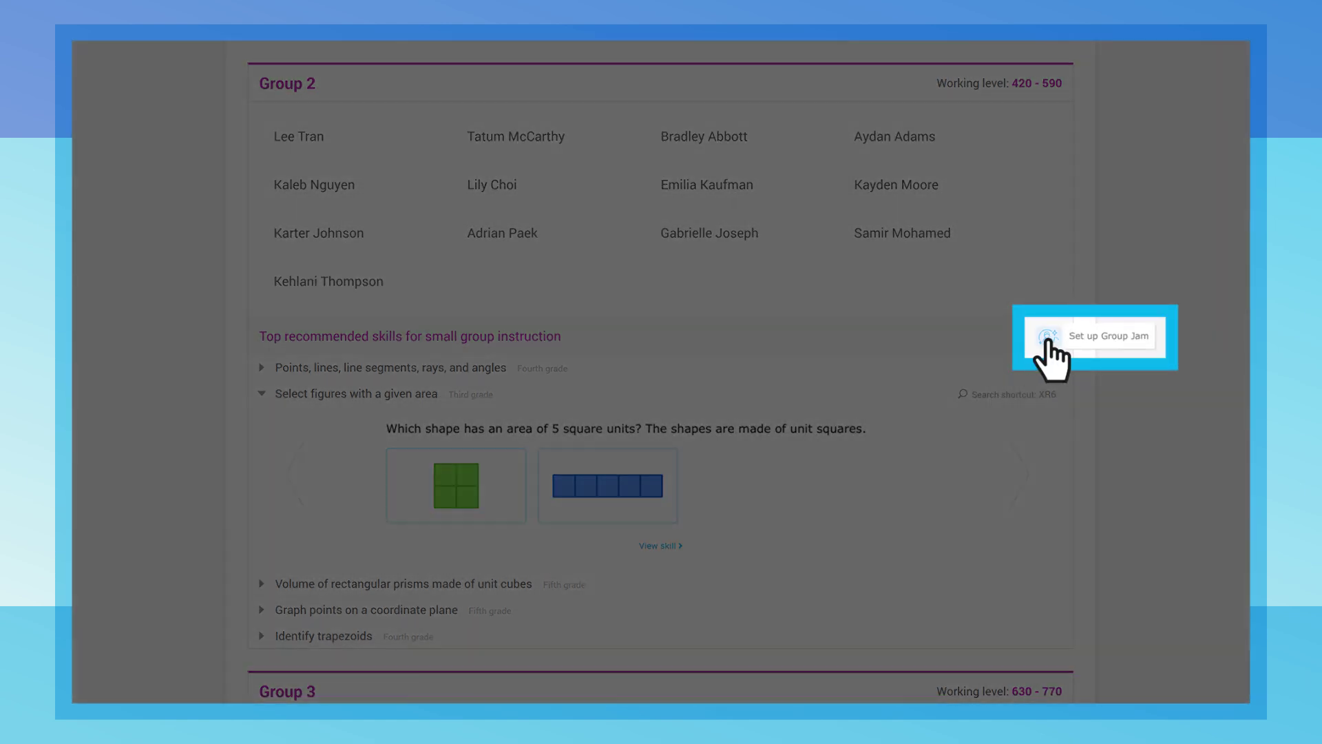
pyautogui.click(1055, 349)
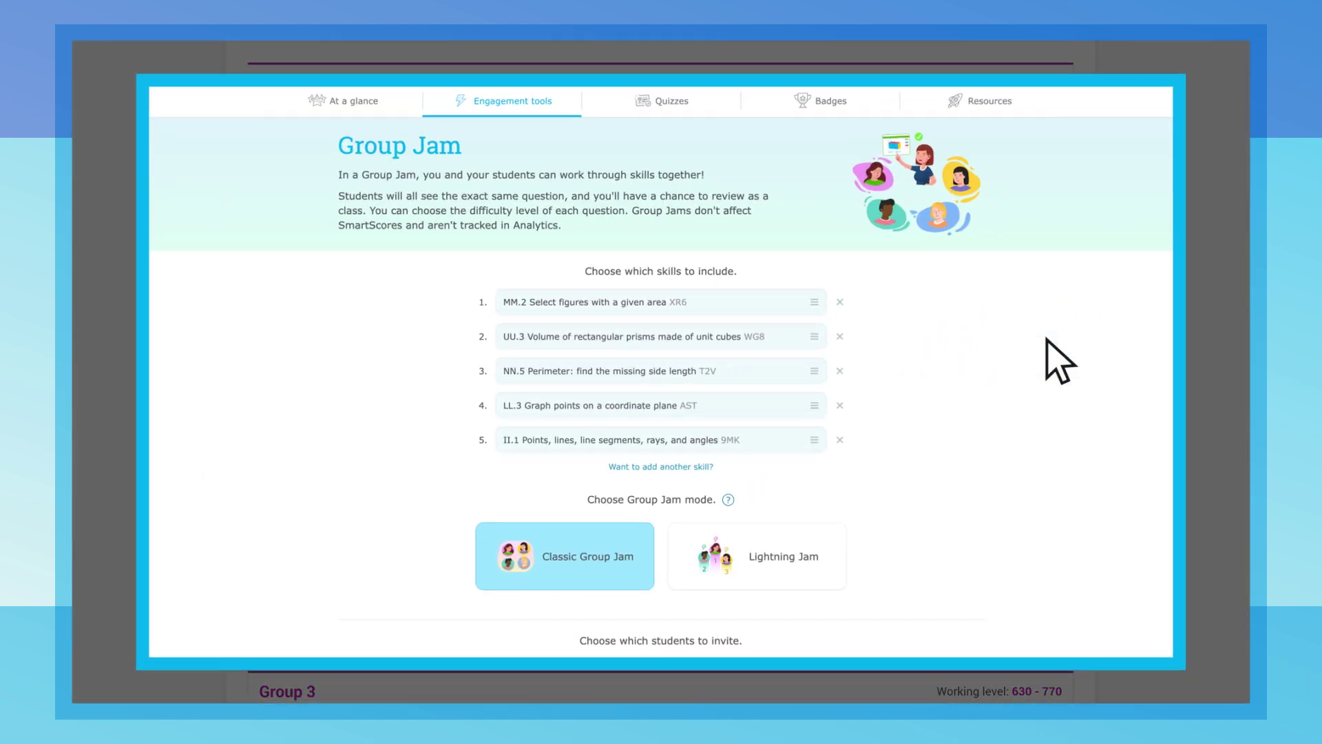
pyautogui.scroll(-1, 1033, 372)
pyautogui.scroll(-4, 909, 476)
pyautogui.scroll(-1, 755, 583)
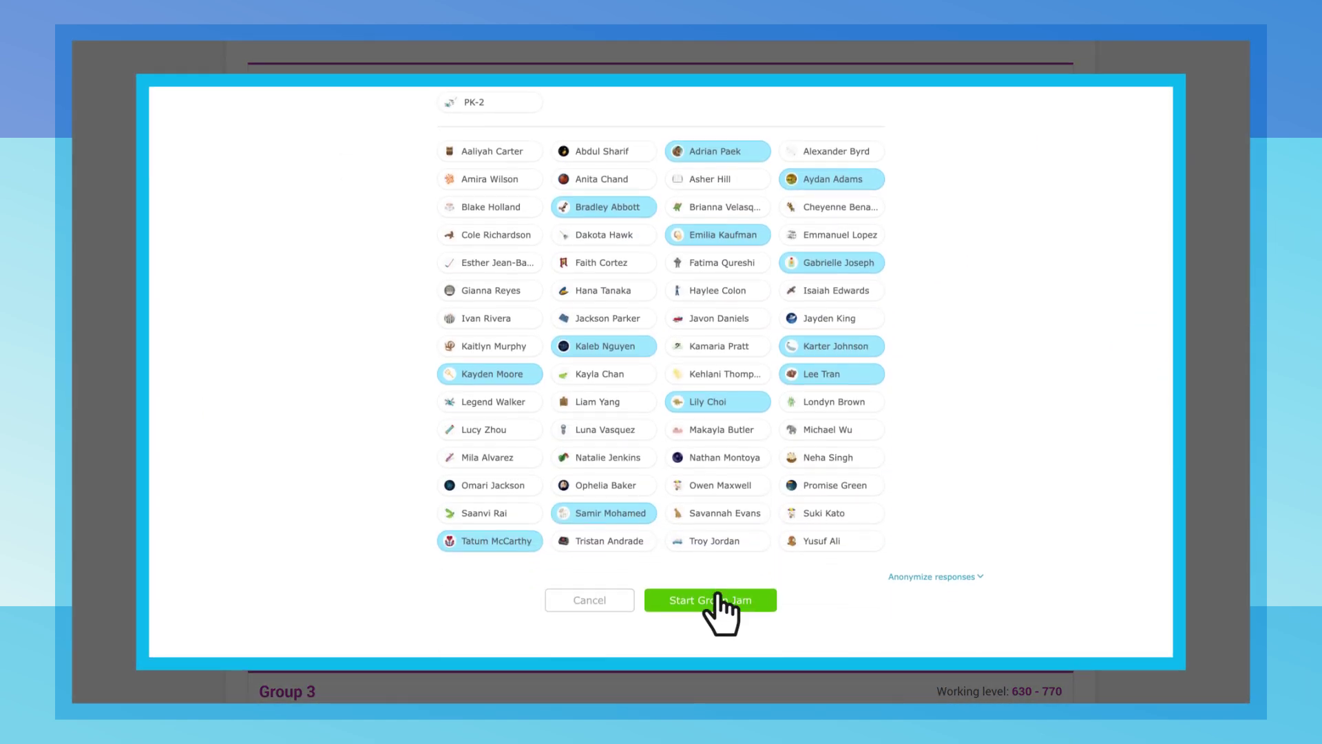
pyautogui.click(711, 597)
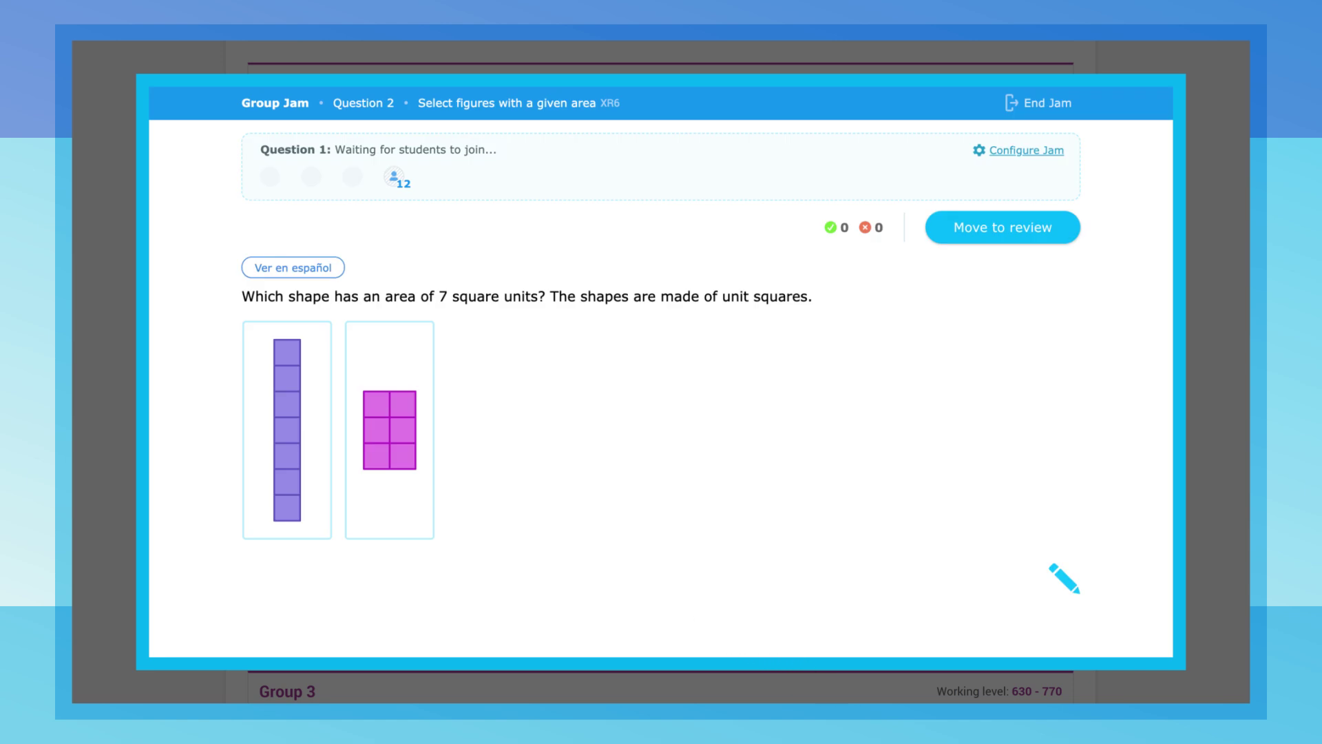